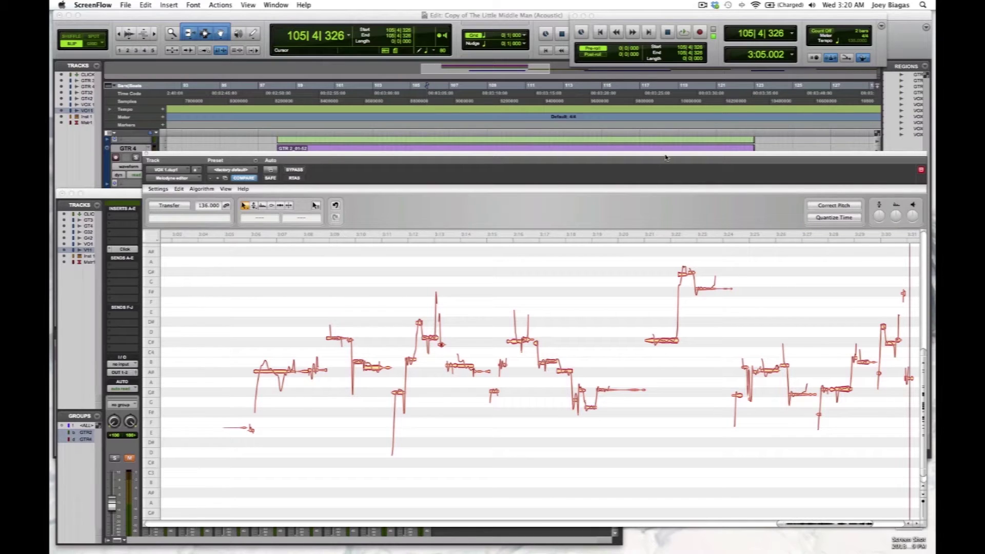
# Step: Reposition the Melodyne window and arm Transfer to capture the vocal track's audio
pyautogui.moveTo(666, 158)
pyautogui.mouseDown()
pyautogui.moveTo(618, 156)
pyautogui.moveTo(659, 144)
pyautogui.mouseUp()
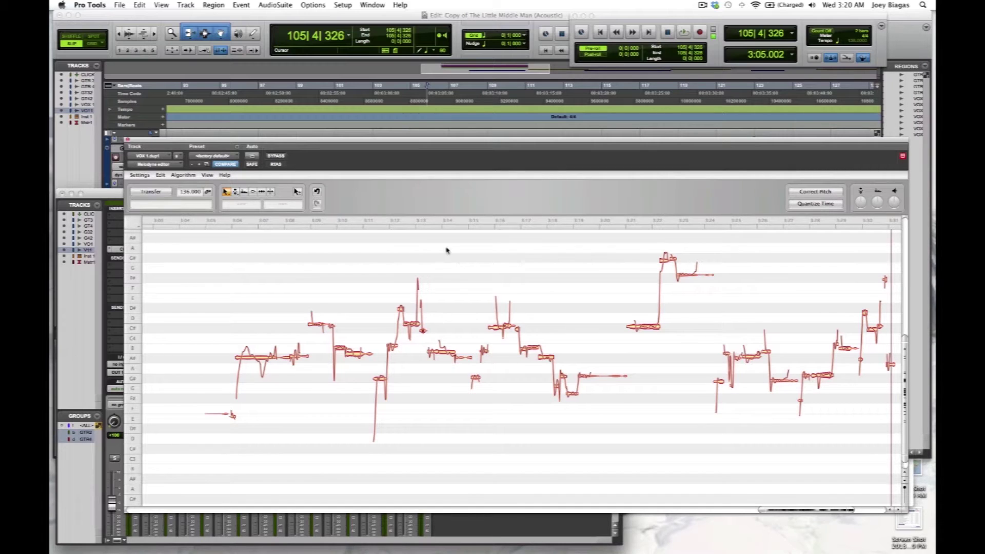
pyautogui.moveTo(363, 143); pyautogui.dragTo(363, 156)
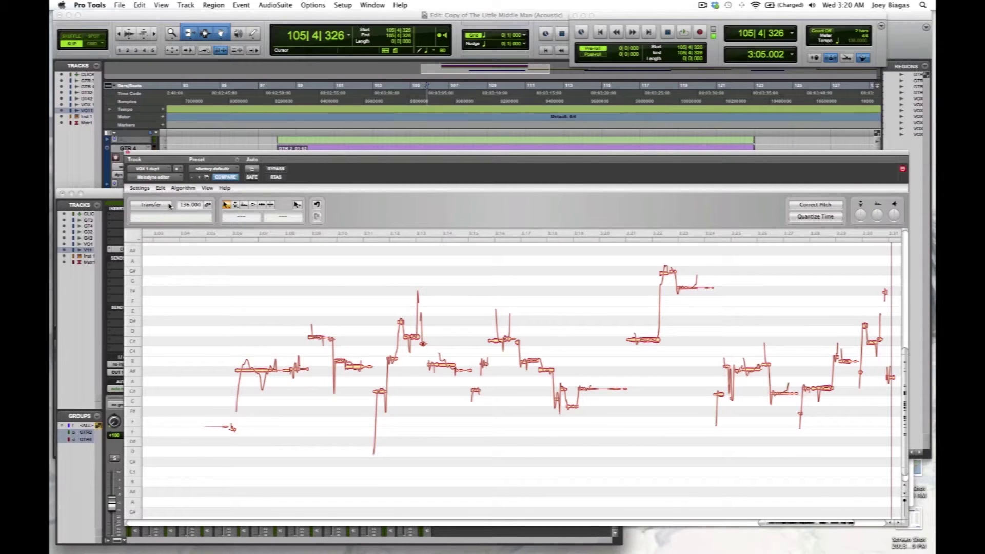
pyautogui.click(153, 206)
# Step: Move the Melodyne window aside and place the edit point in the VOX 1.dup1 track
pyautogui.moveTo(336, 157); pyautogui.dragTo(338, 360)
pyautogui.click(258, 167)
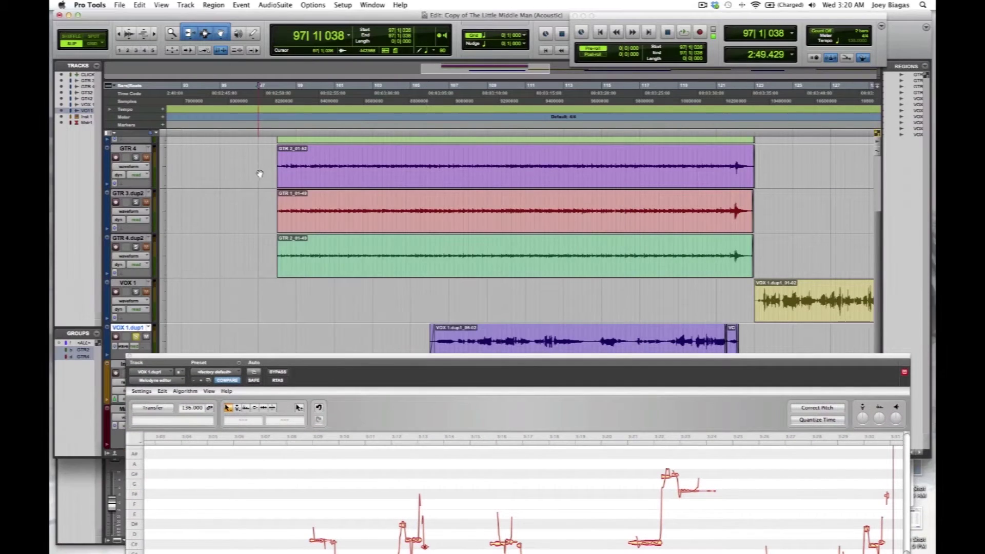
pyautogui.moveTo(367, 362); pyautogui.dragTo(367, 445)
pyautogui.click(424, 329)
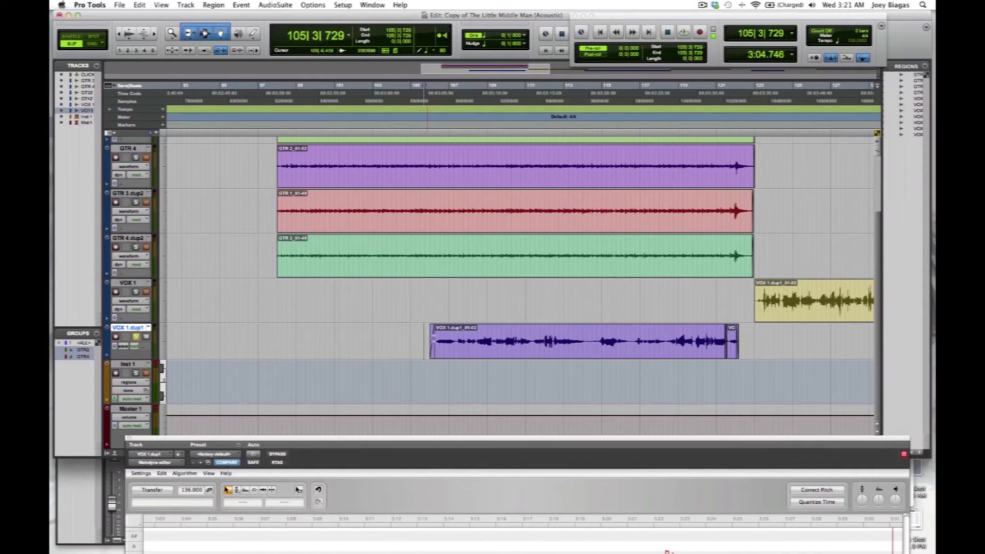
pyautogui.moveTo(480, 437); pyautogui.dragTo(485, 271)
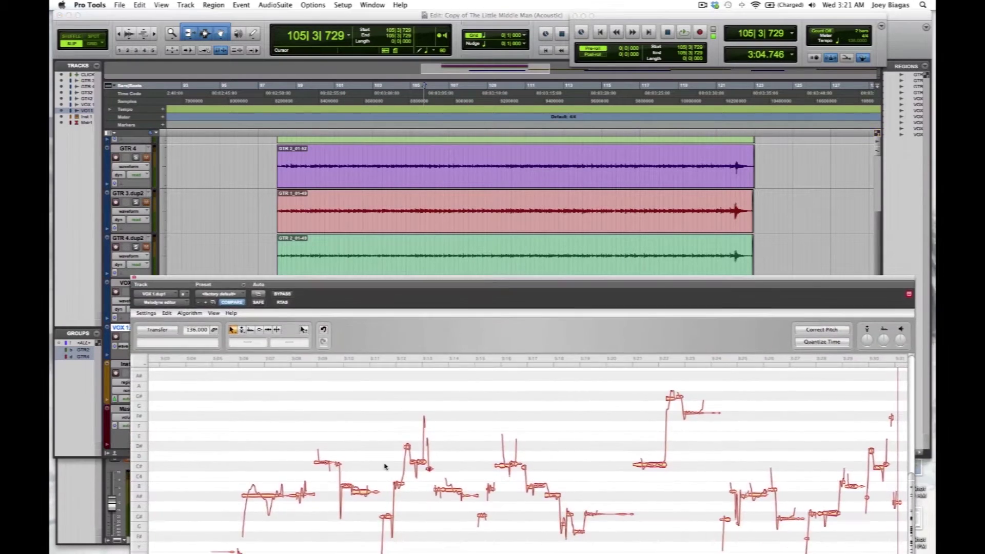
pyautogui.moveTo(370, 281); pyautogui.dragTo(403, 502)
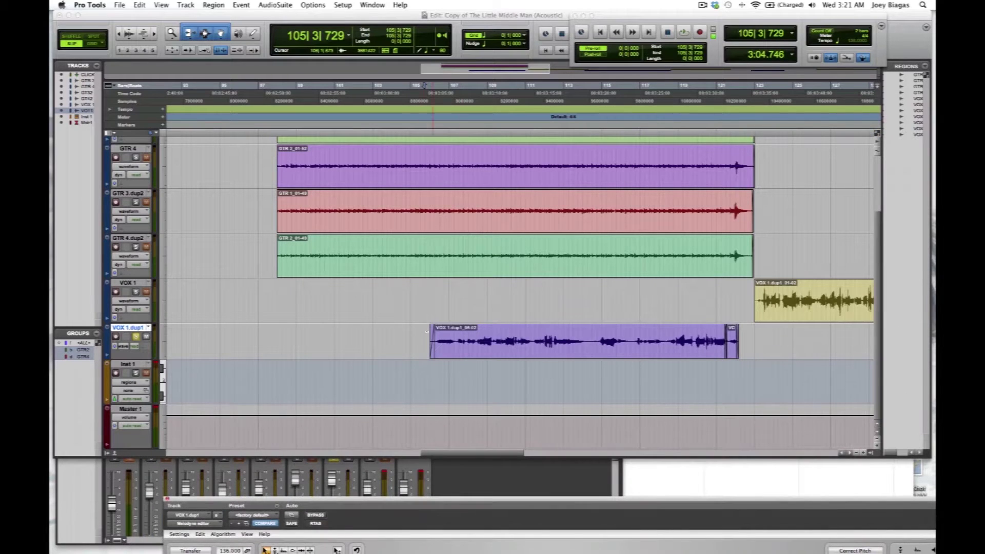
# Step: Zoom in and set the play start just before the VOX 1.dup1 region at 105|3|636
pyautogui.click(424, 335)
pyautogui.press('super+bracketright')
pyautogui.click(610, 356)
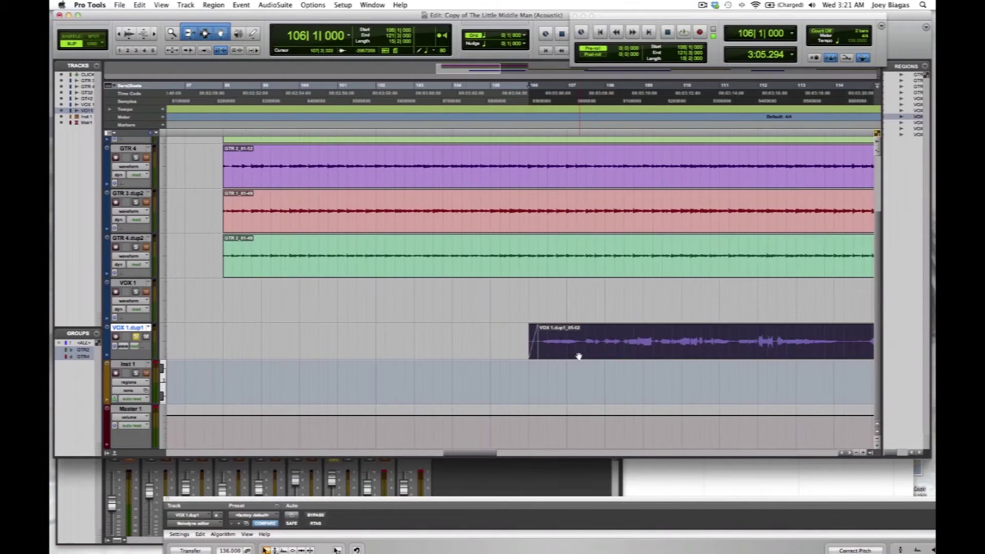
pyautogui.hscroll(5, 582, 356)
pyautogui.click(261, 326)
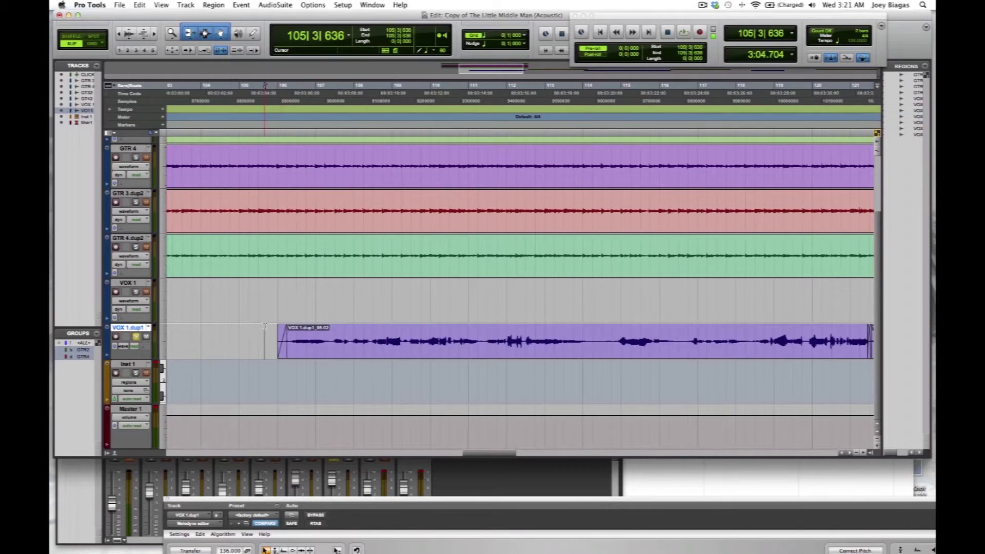
pyautogui.moveTo(348, 504); pyautogui.dragTo(284, 171)
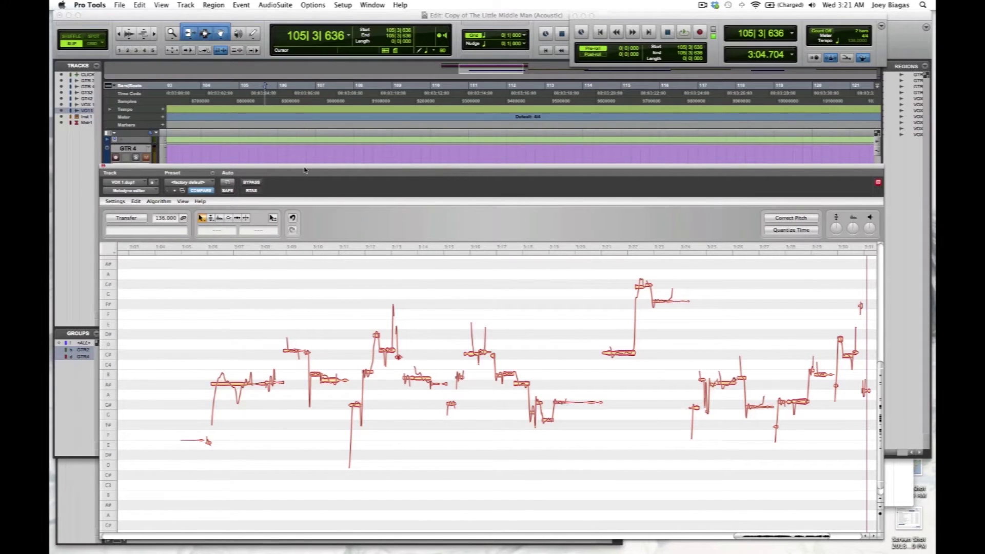
pyautogui.moveTo(307, 170); pyautogui.dragTo(323, 444)
# Step: Play the vocal from 105|4|001 into the armed Melodyne transfer, then stop playback
pyautogui.click(459, 337)
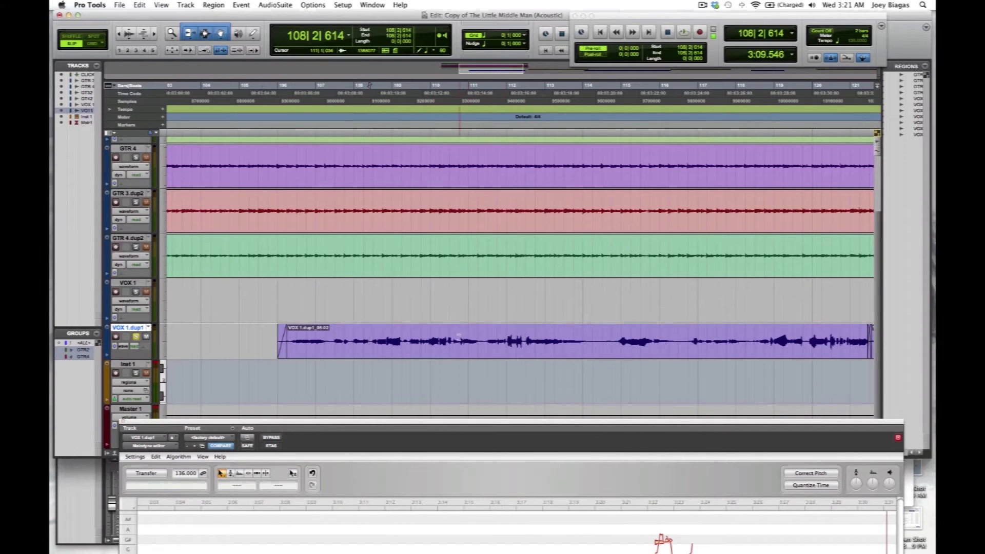
pyautogui.click(269, 337)
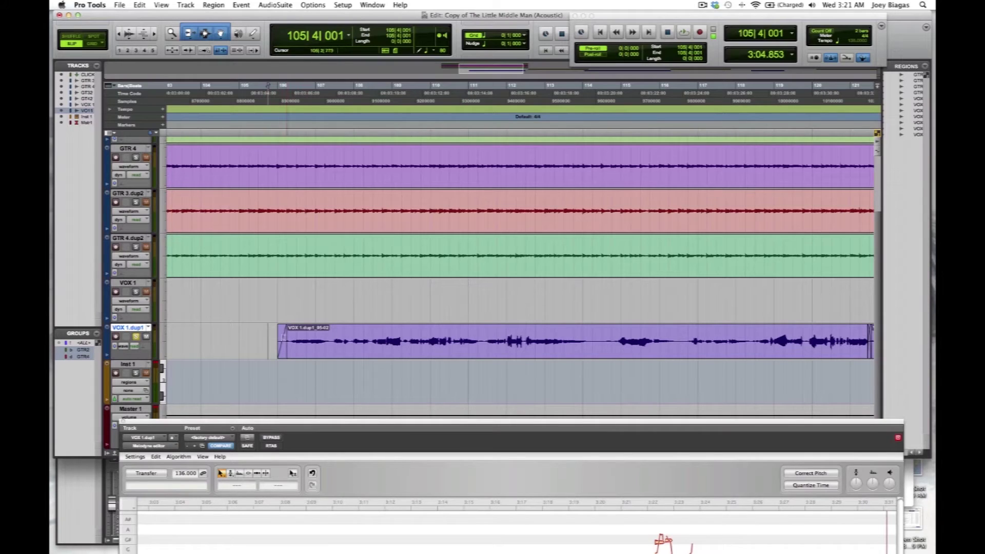
pyautogui.moveTo(303, 422); pyautogui.dragTo(299, 195)
pyautogui.press('space')
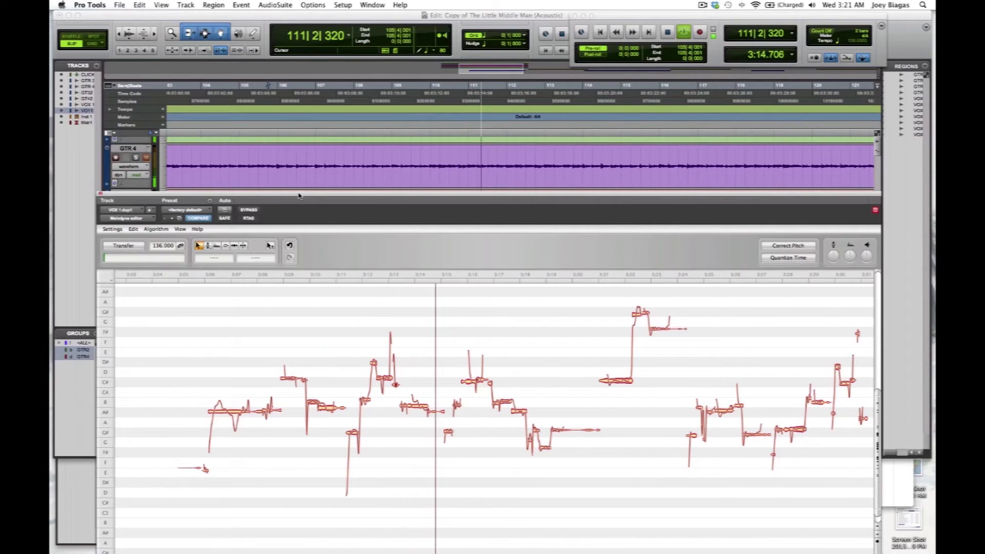
pyautogui.press('space')
pyautogui.moveTo(299, 195); pyautogui.dragTo(308, 412)
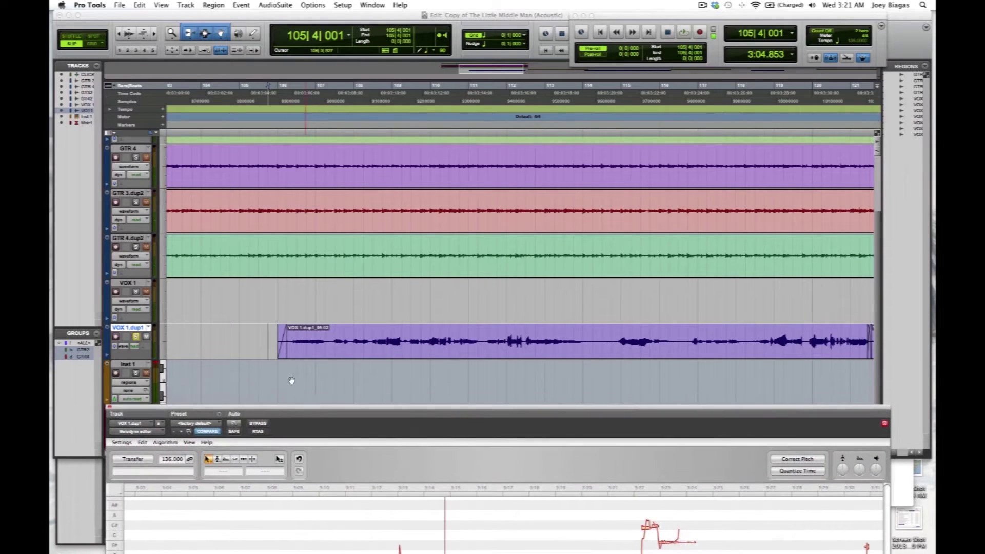
# Step: Delete the opening part of the VOX 1.dup1 region and check Melodyne's pitch editor
pyautogui.moveTo(272, 334); pyautogui.dragTo(595, 354)
pyautogui.press('Delete')
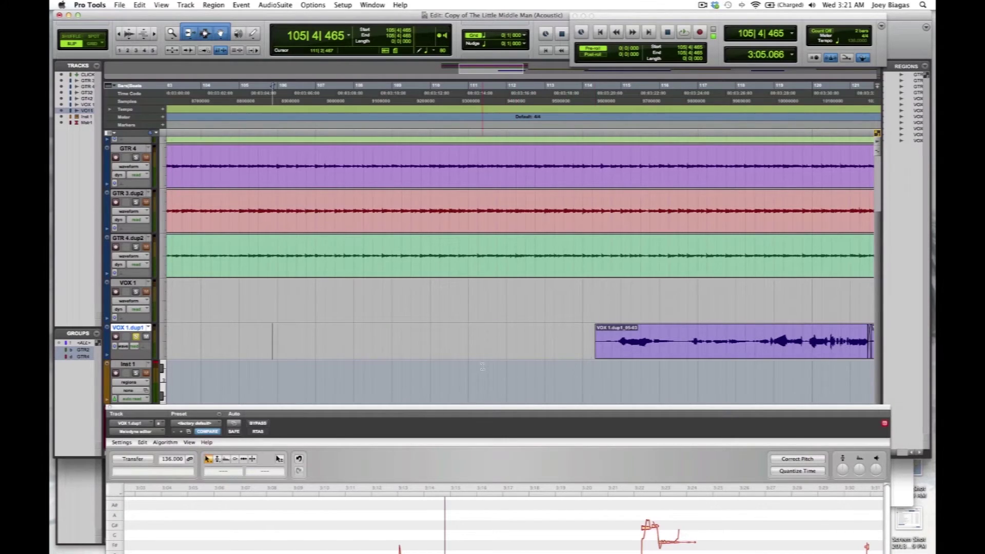
pyautogui.moveTo(455, 402); pyautogui.dragTo(448, 135)
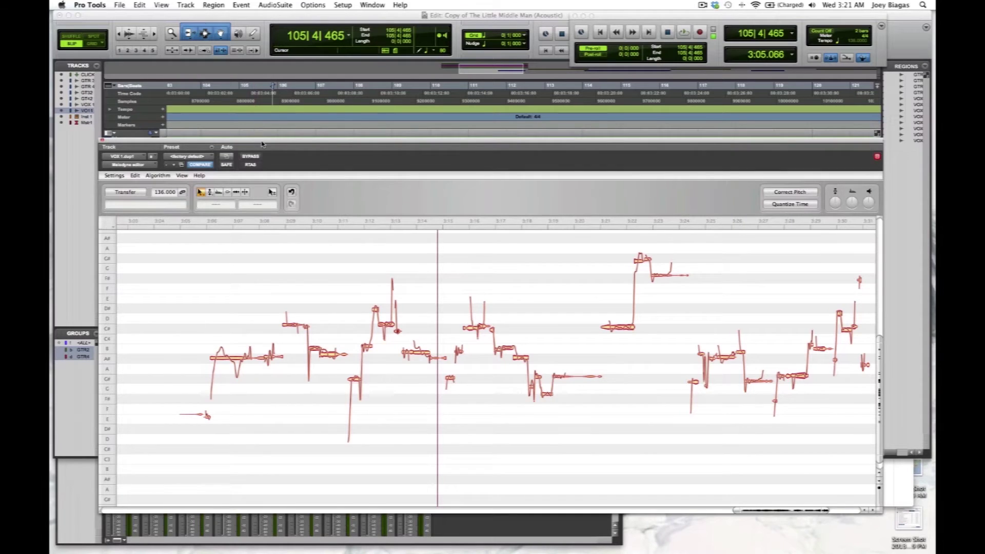
pyautogui.moveTo(260, 165); pyautogui.dragTo(284, 388)
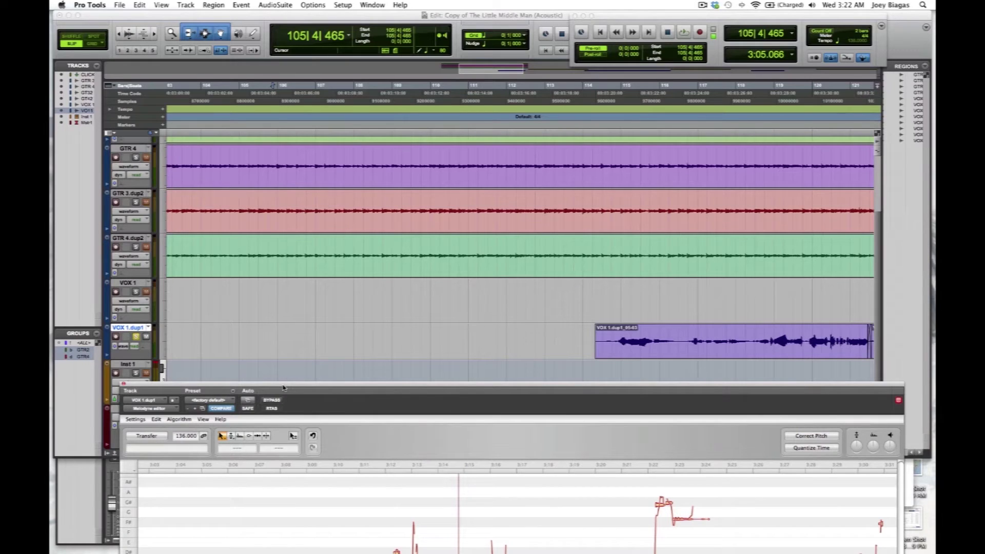
pyautogui.moveTo(283, 389); pyautogui.dragTo(275, 414)
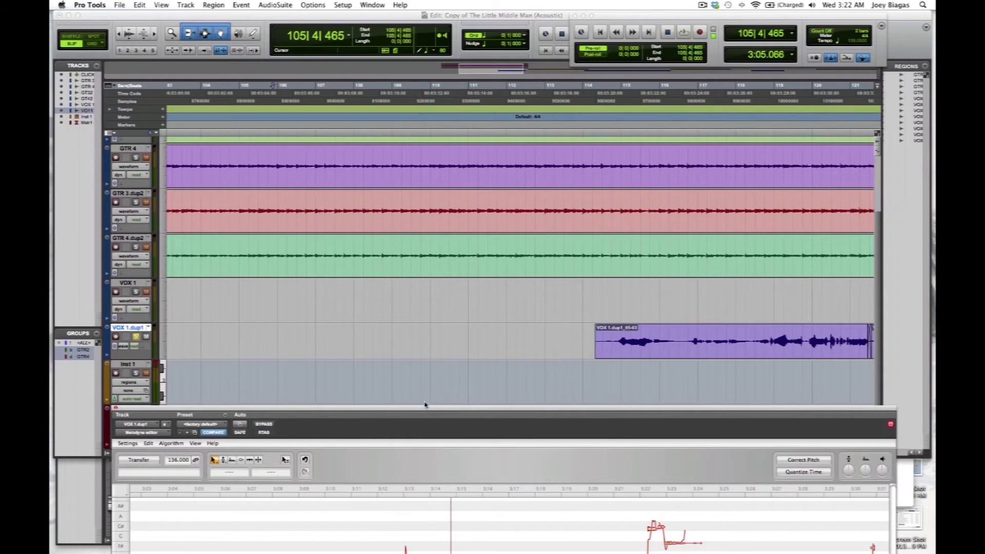
pyautogui.moveTo(426, 411); pyautogui.dragTo(398, 135)
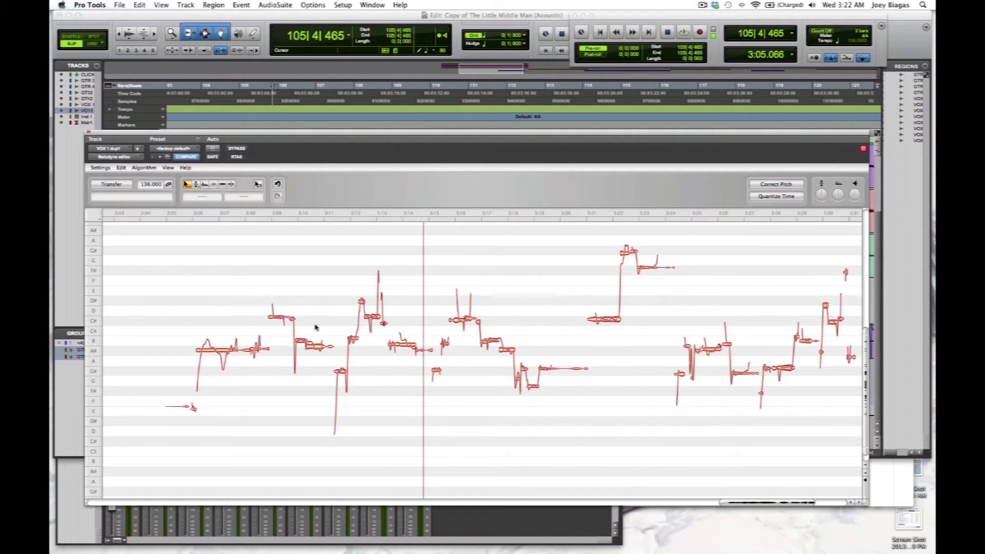
pyautogui.moveTo(252, 134); pyautogui.dragTo(276, 434)
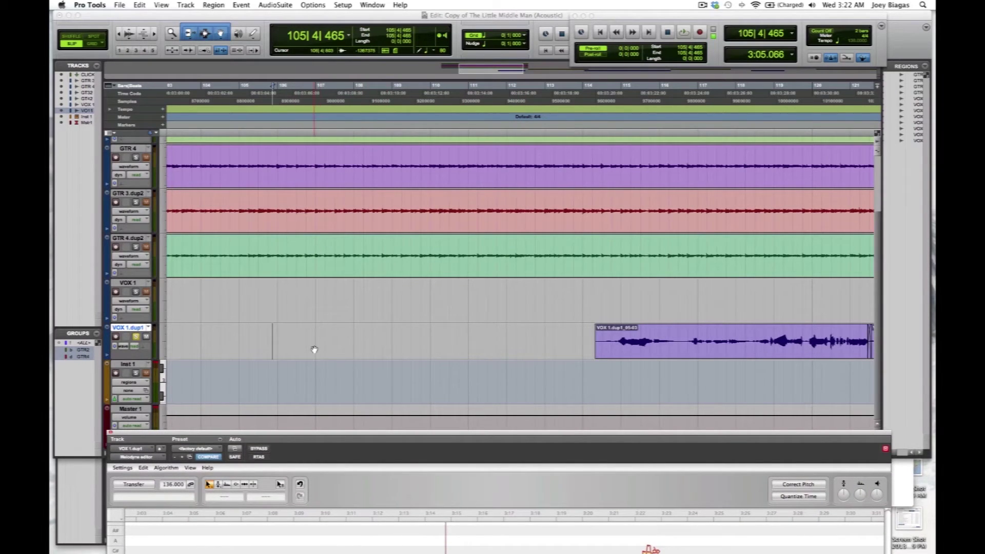
# Step: Play back from 105|4|465, stop, and undo to restore the full vocal region
pyautogui.press('space')
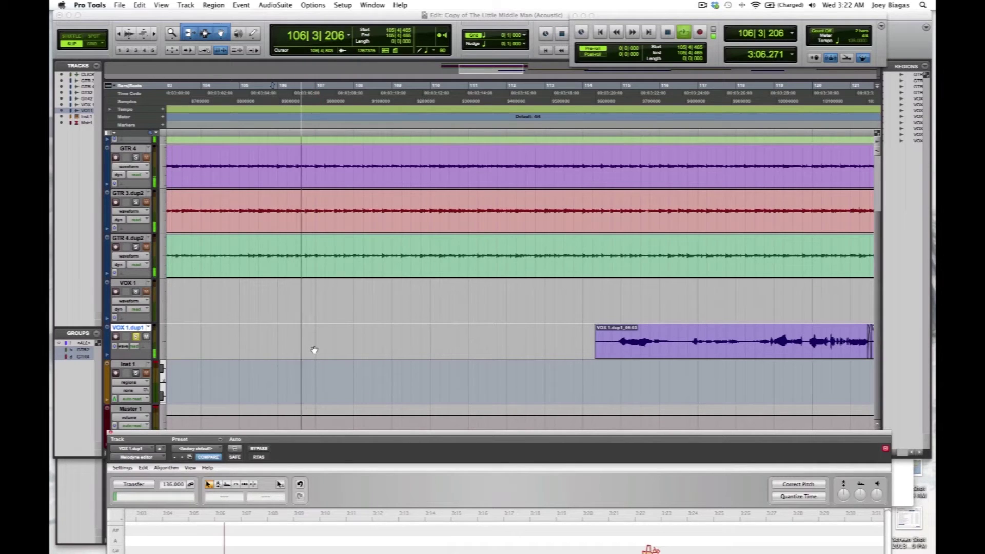
pyautogui.moveTo(352, 434)
pyautogui.mouseDown()
pyautogui.moveTo(343, 205)
pyautogui.moveTo(343, 463)
pyautogui.mouseUp()
pyautogui.press('space')
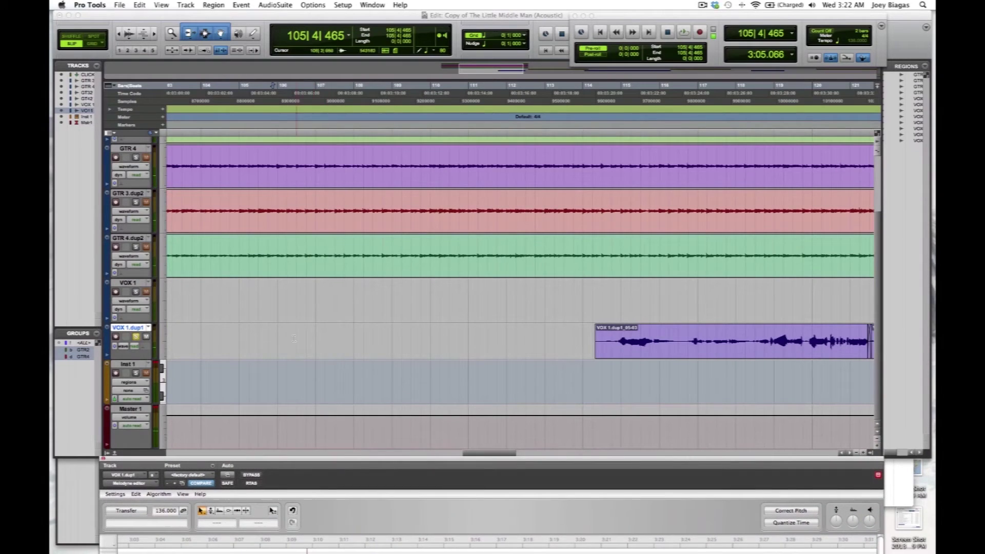
pyautogui.press('super+z')
# Step: Park the playhead at 105|4|140, raise the Melodyne window, and open Correct Pitch
pyautogui.click(268, 329)
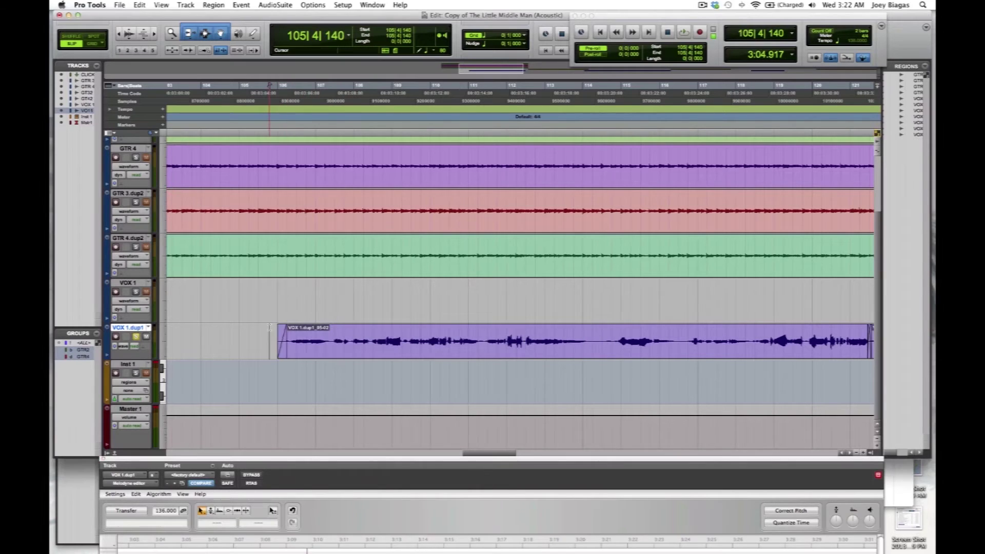
pyautogui.moveTo(372, 463); pyautogui.dragTo(372, 168)
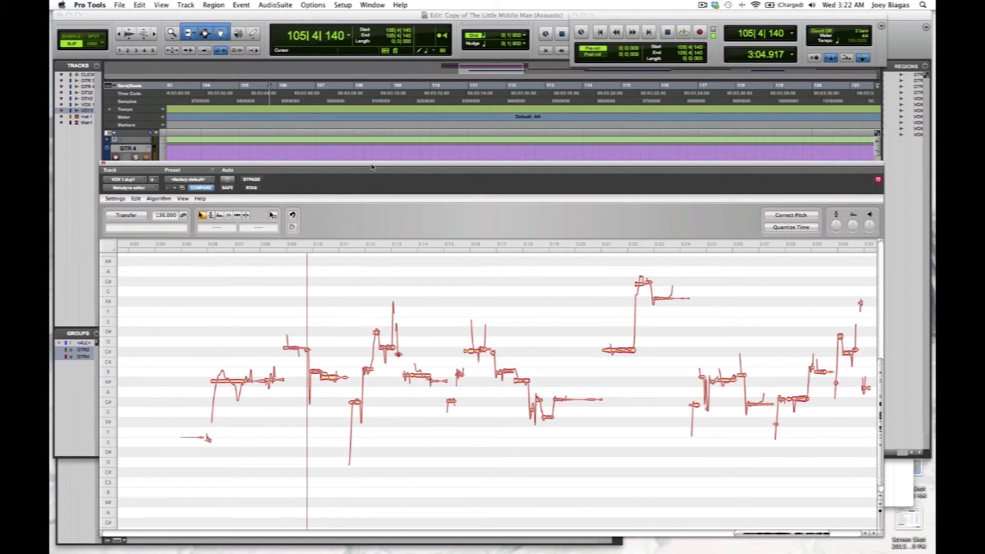
pyautogui.moveTo(372, 167); pyautogui.dragTo(362, 153)
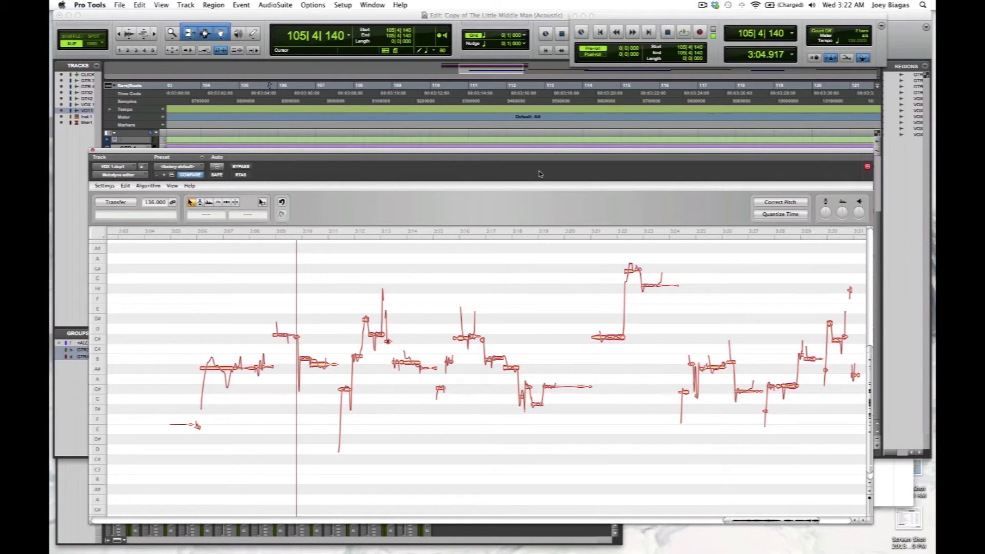
pyautogui.click(779, 204)
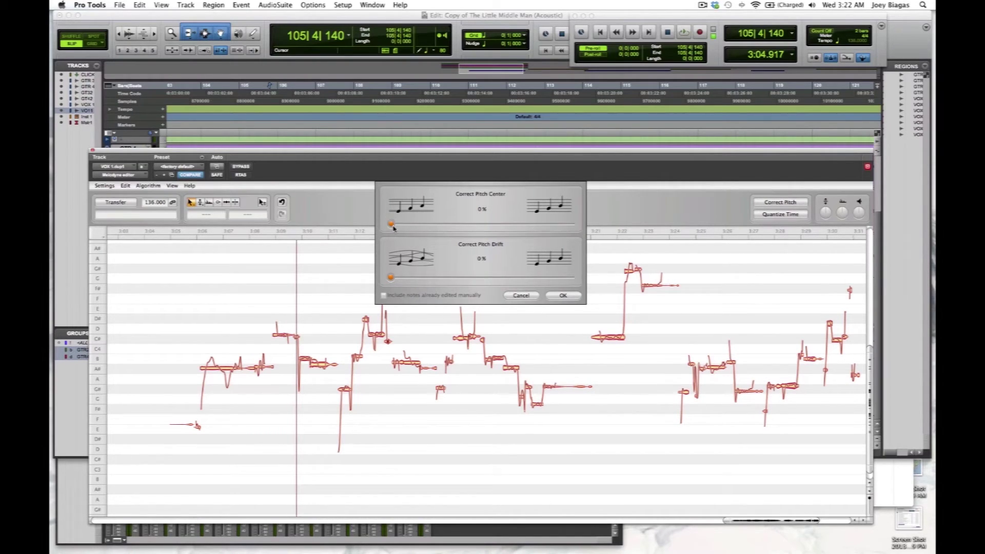
# Step: Try several Correct Pitch Center amounts on the vocal, then close without applying
pyautogui.moveTo(392, 224); pyautogui.dragTo(512, 225)
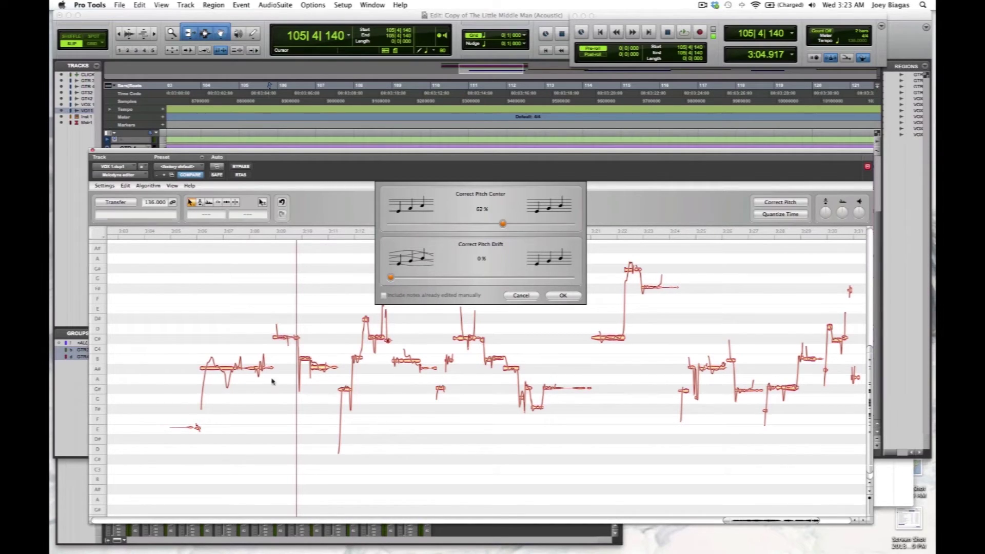
pyautogui.moveTo(512, 223); pyautogui.dragTo(579, 229)
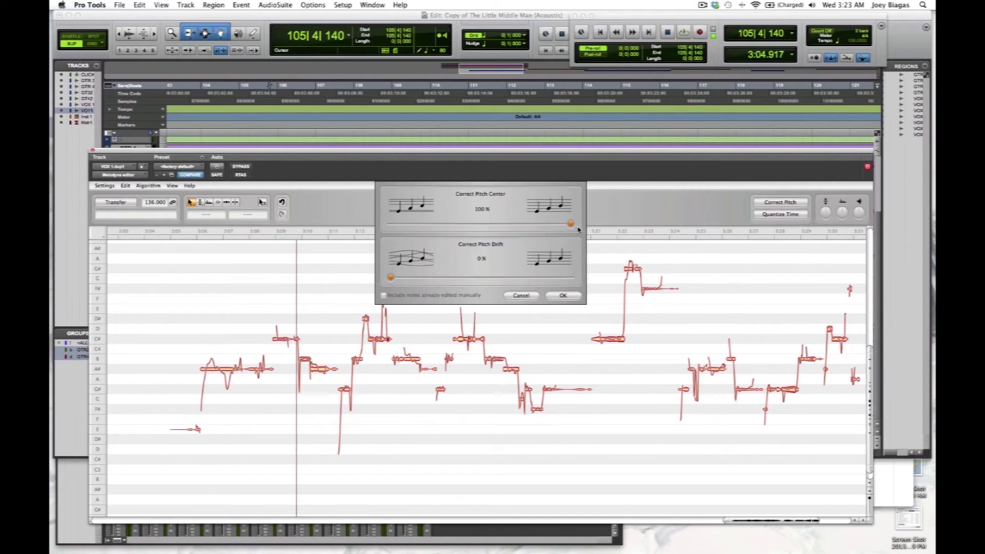
pyautogui.moveTo(578, 229); pyautogui.dragTo(477, 224)
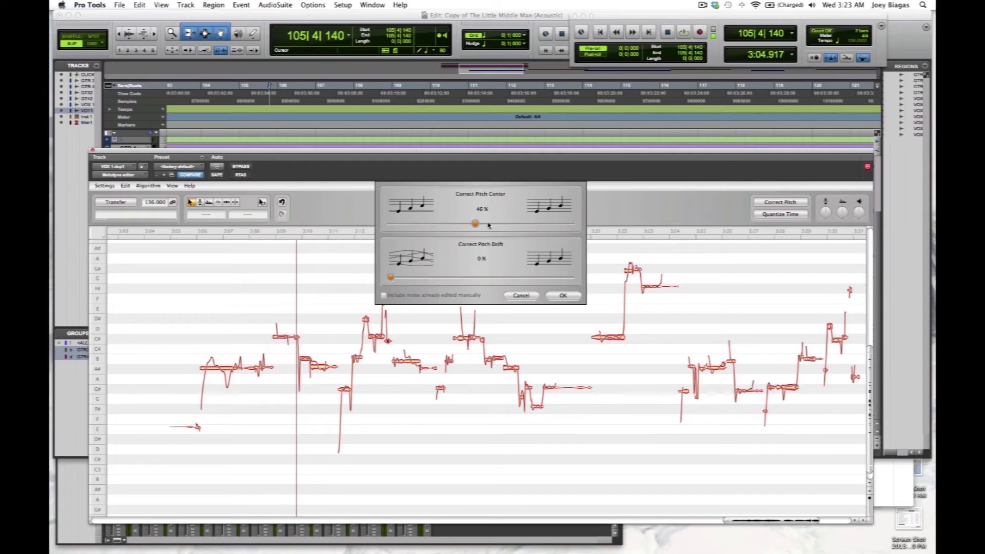
pyautogui.moveTo(489, 225); pyautogui.dragTo(523, 226)
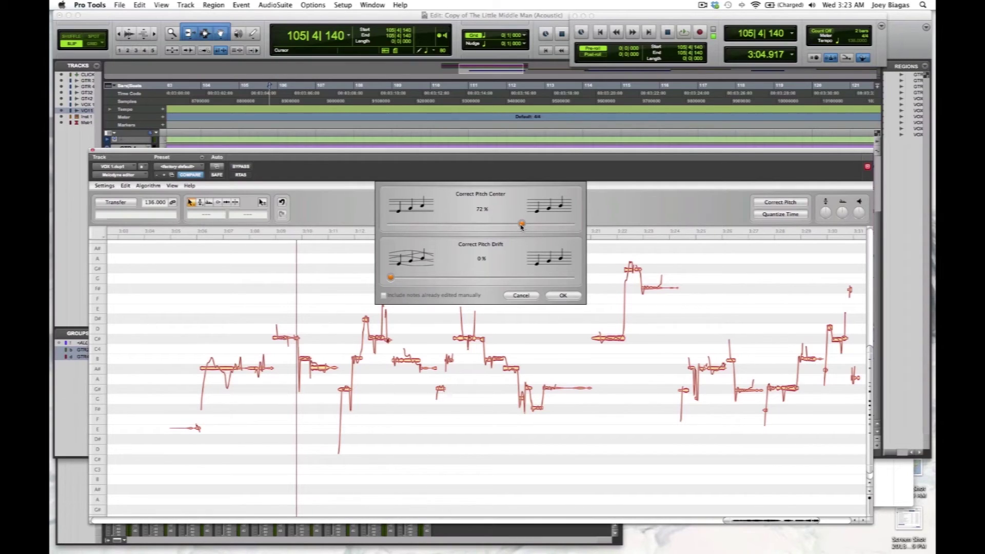
pyautogui.moveTo(522, 226); pyautogui.dragTo(437, 231)
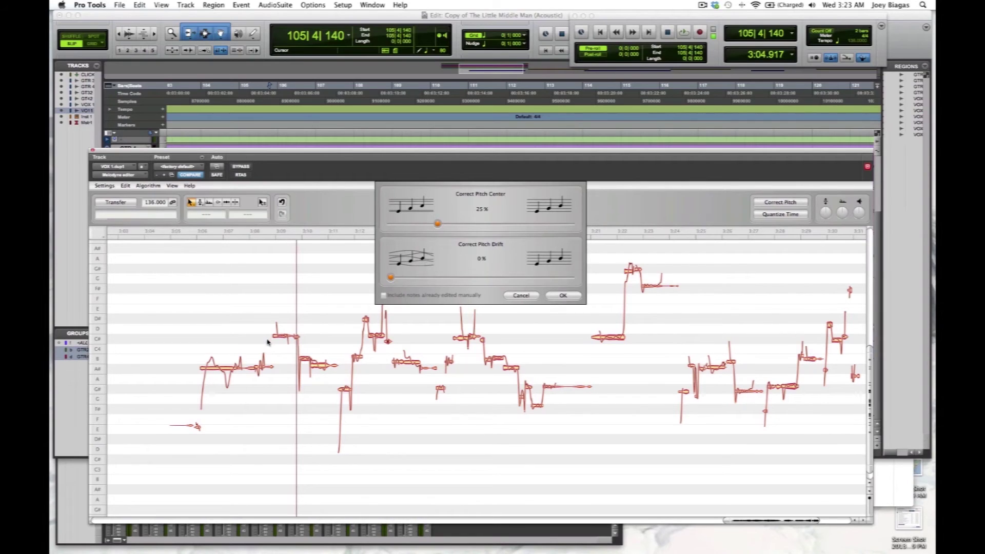
pyautogui.click(520, 295)
# Step: Select the note near 3:09, try pitch center around 32–36%, then cancel
pyautogui.moveTo(244, 301); pyautogui.dragTo(303, 345)
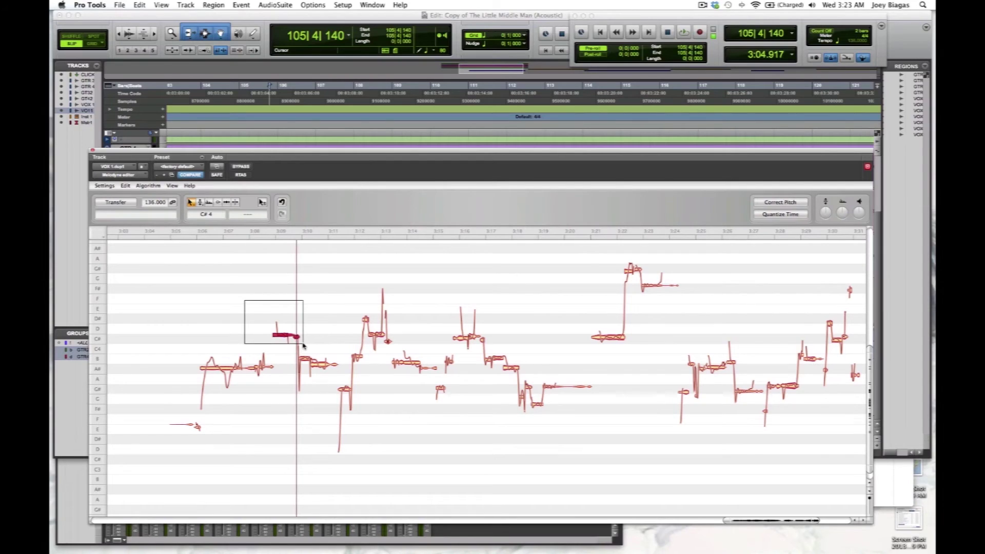
pyautogui.click(781, 203)
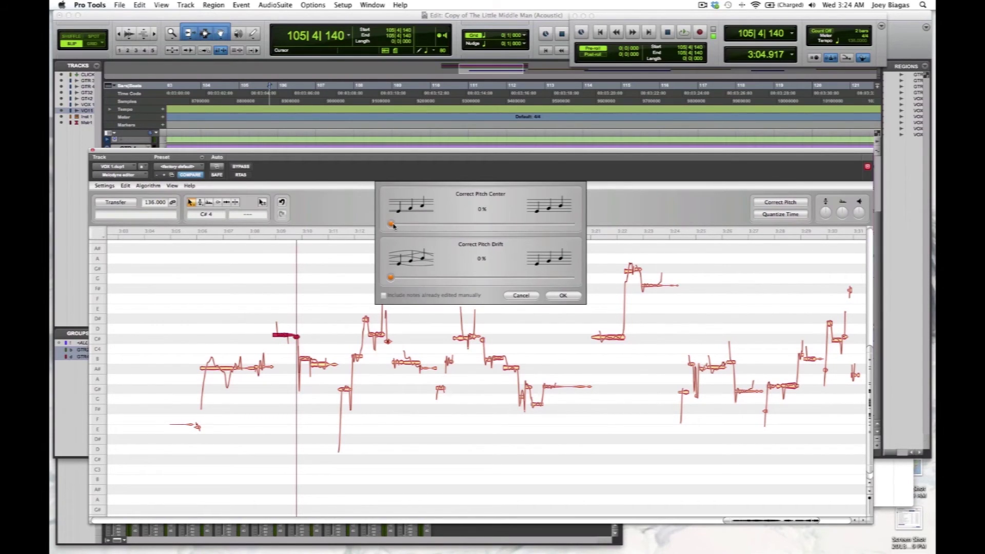
pyautogui.moveTo(392, 224); pyautogui.dragTo(449, 233)
pyautogui.moveTo(448, 224); pyautogui.dragTo(579, 225)
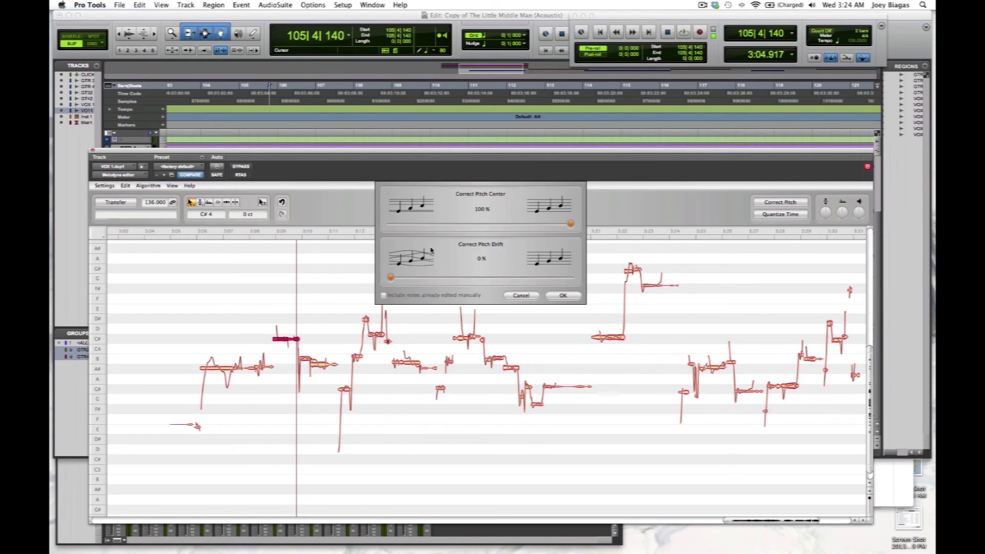
pyautogui.click(521, 296)
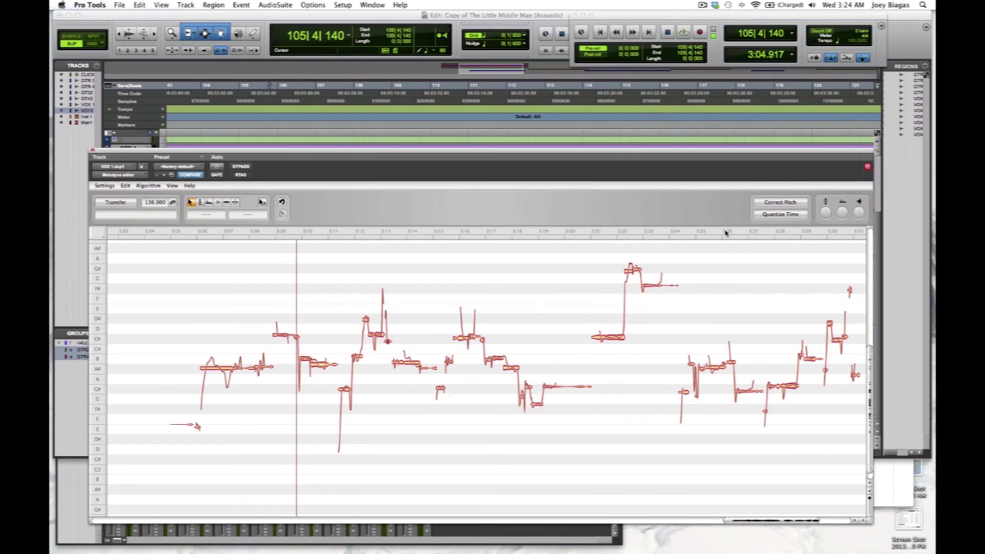
# Step: Set Correct Pitch Center and Correct Pitch Drift both to 100%
pyautogui.click(793, 203)
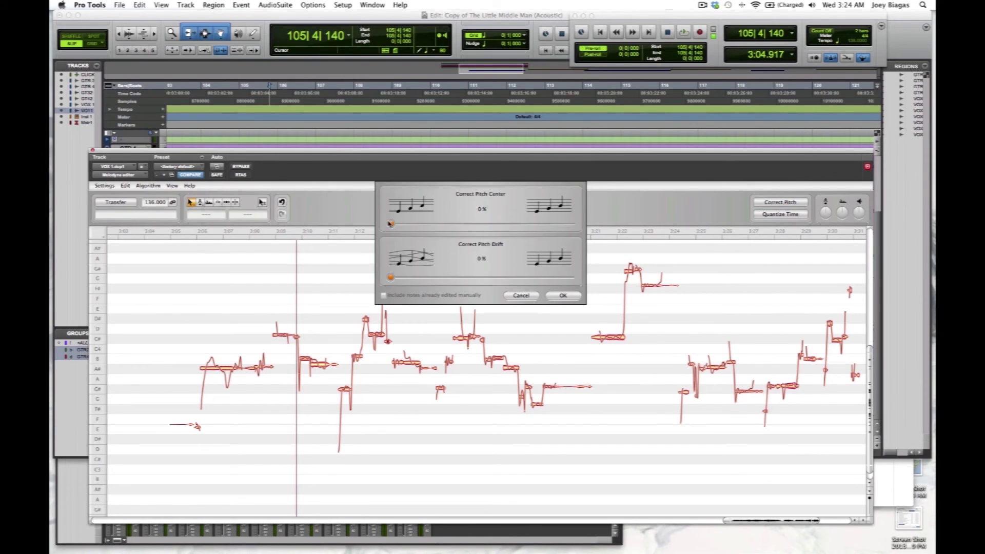
pyautogui.moveTo(393, 225); pyautogui.dragTo(596, 237)
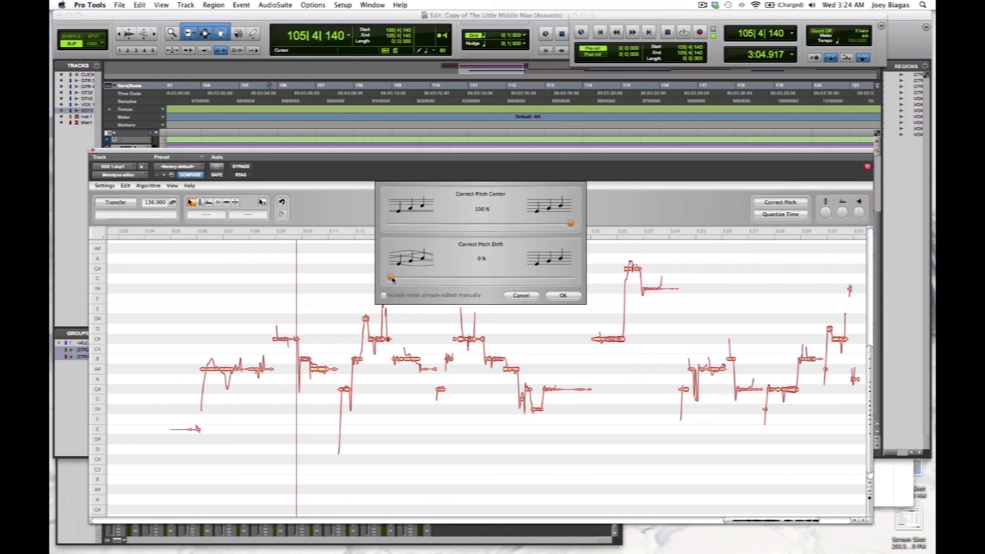
pyautogui.moveTo(392, 279); pyautogui.dragTo(576, 282)
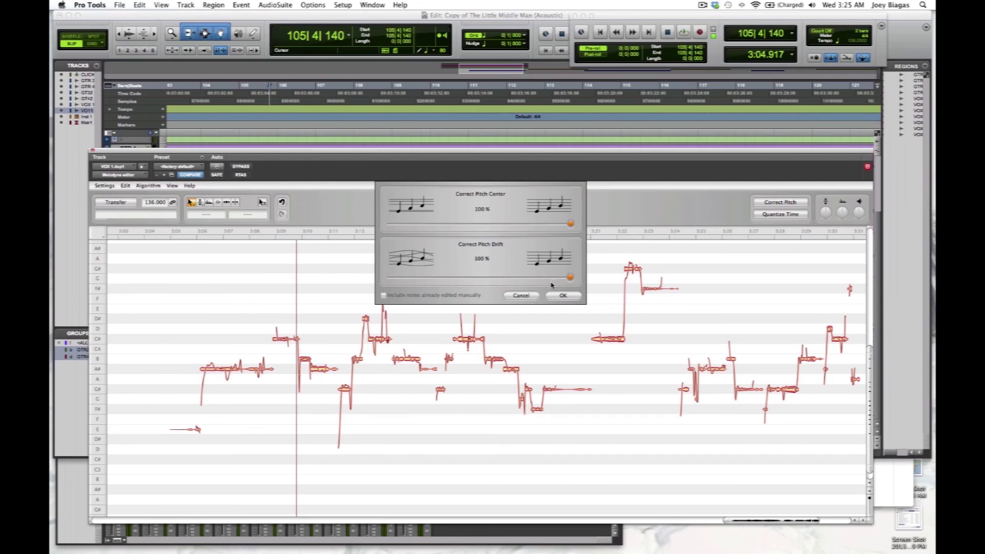
# Step: Apply the 100% pitch correction and play back the corrected vocal
pyautogui.click(565, 296)
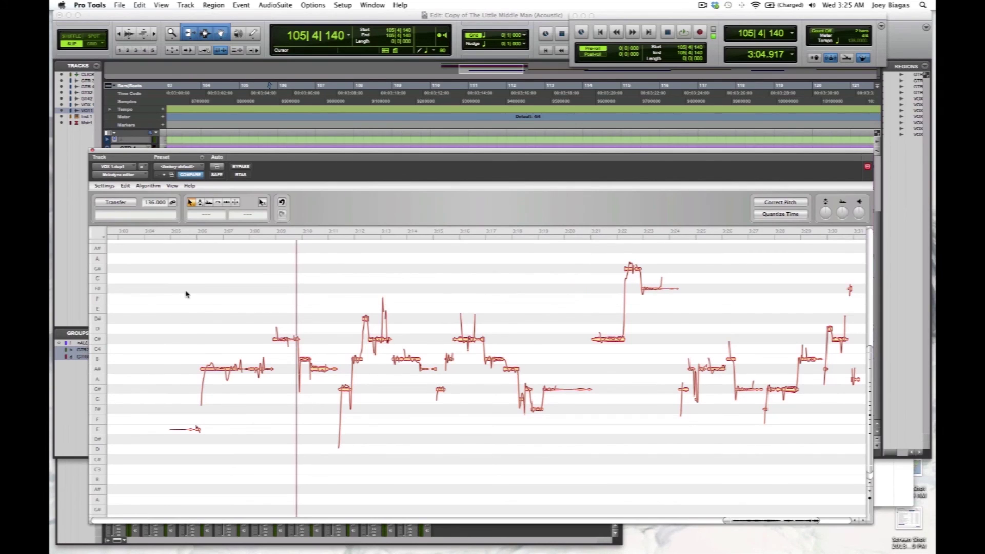
pyautogui.press('space')
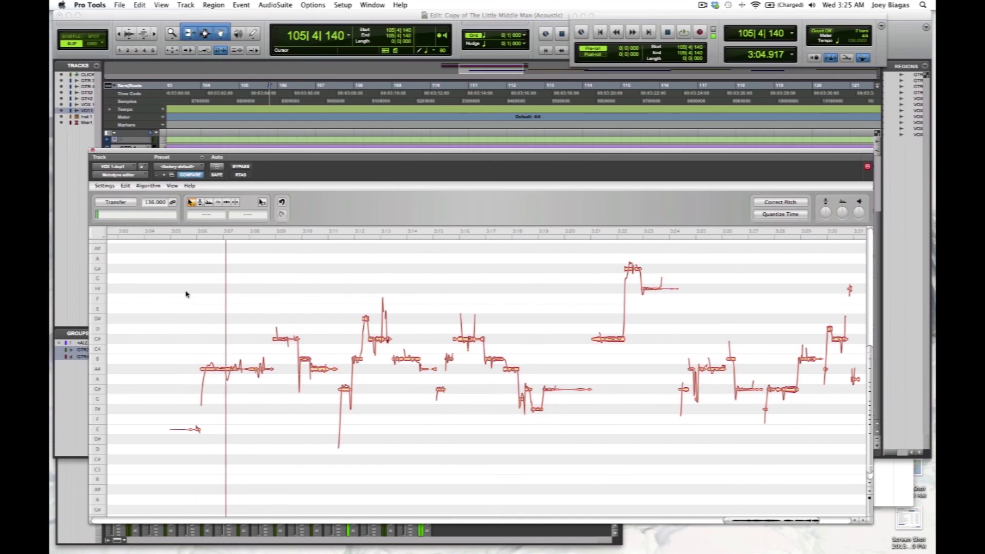